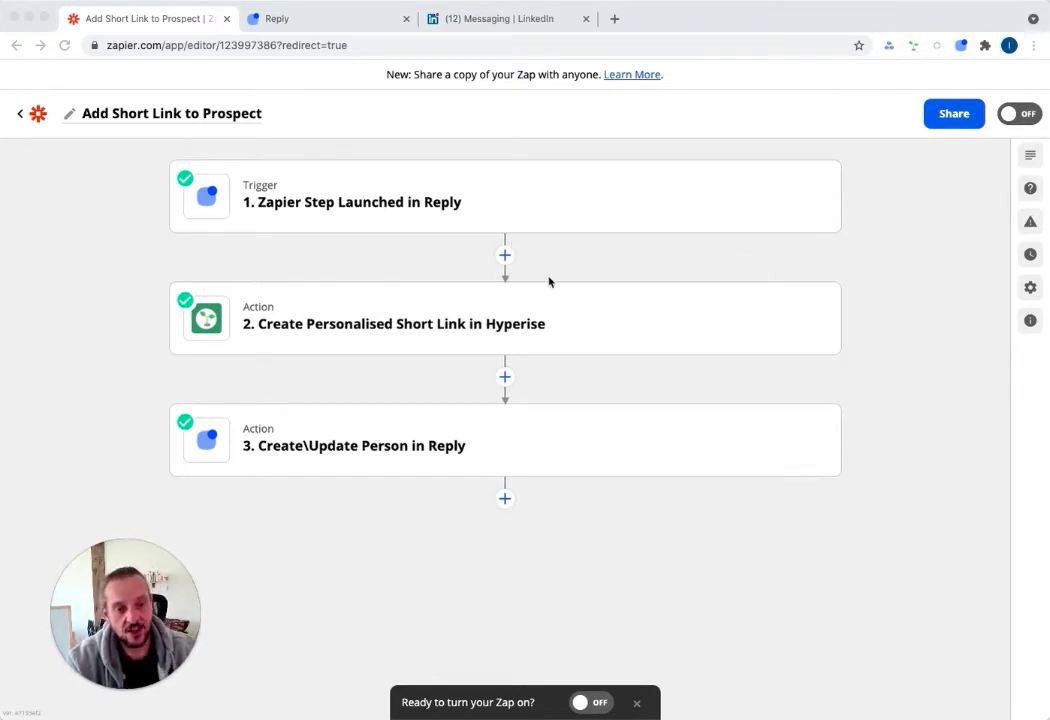
Step: Inspect the Hyperise action's video thumb template, landing page URL and FirstName-personalised title fields
click(658, 319)
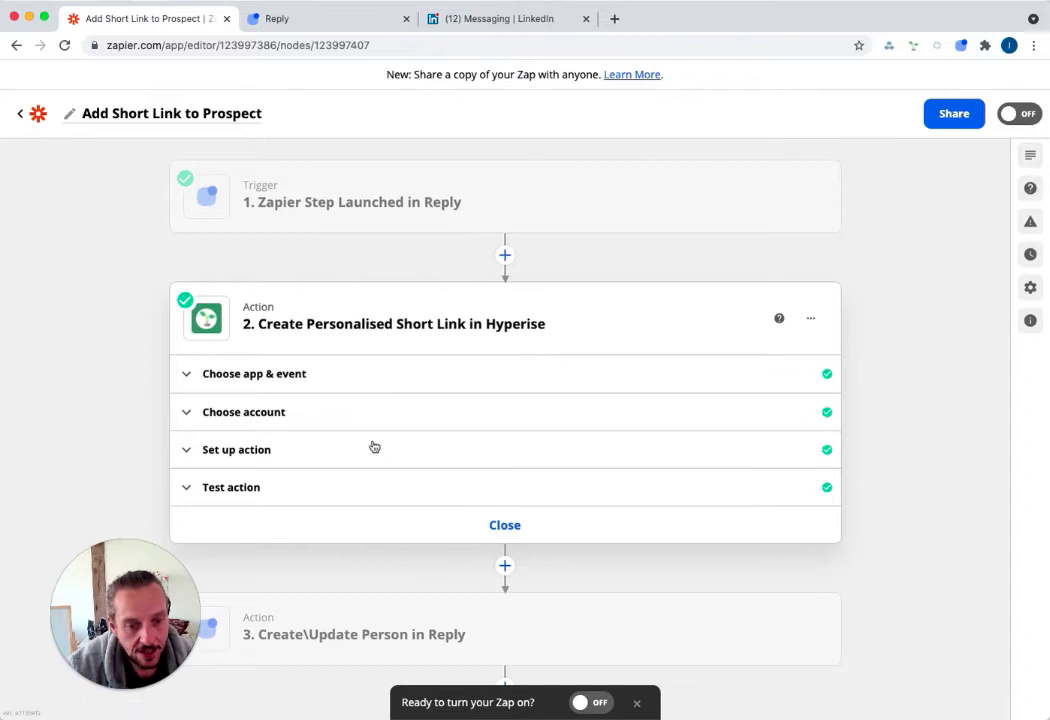
click(307, 462)
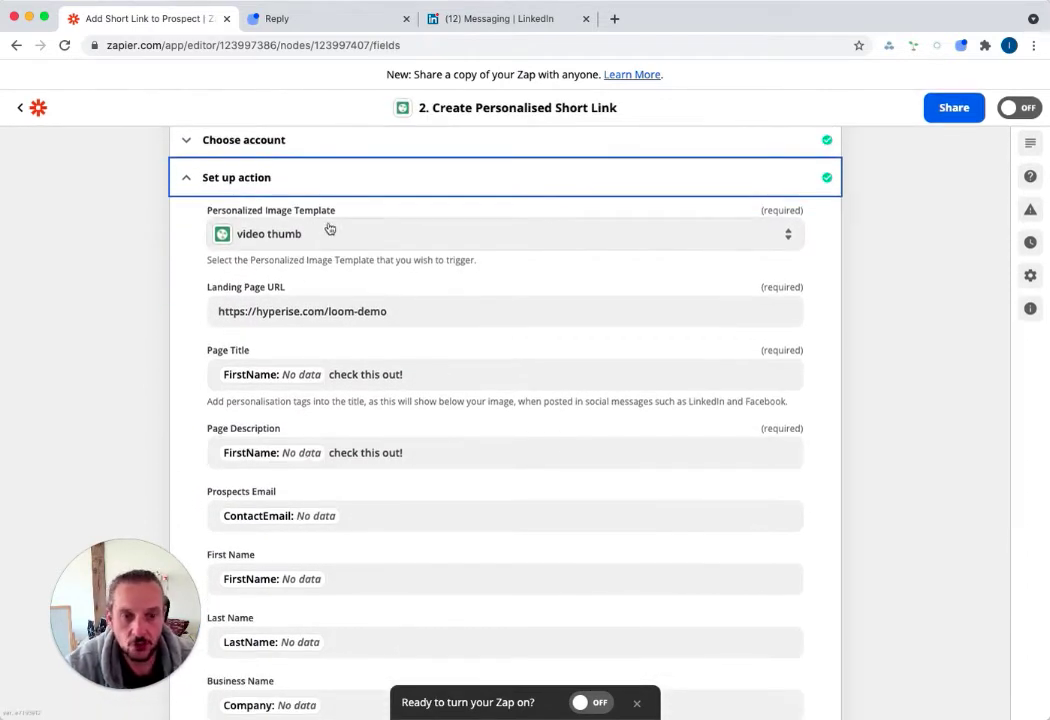
click(335, 237)
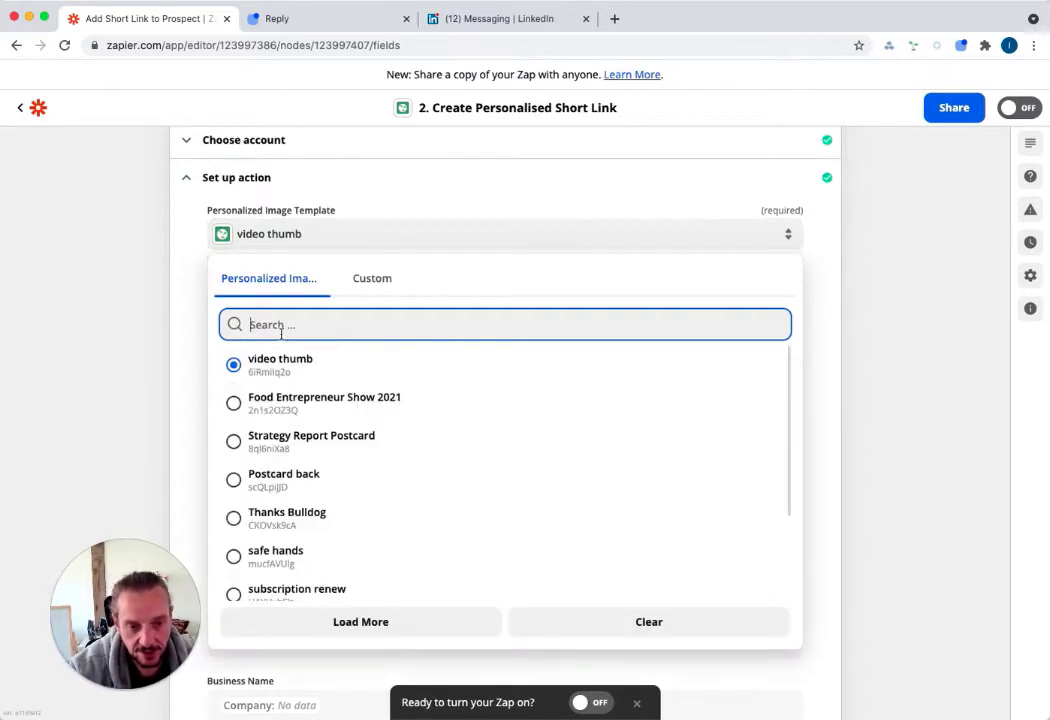
click(150, 288)
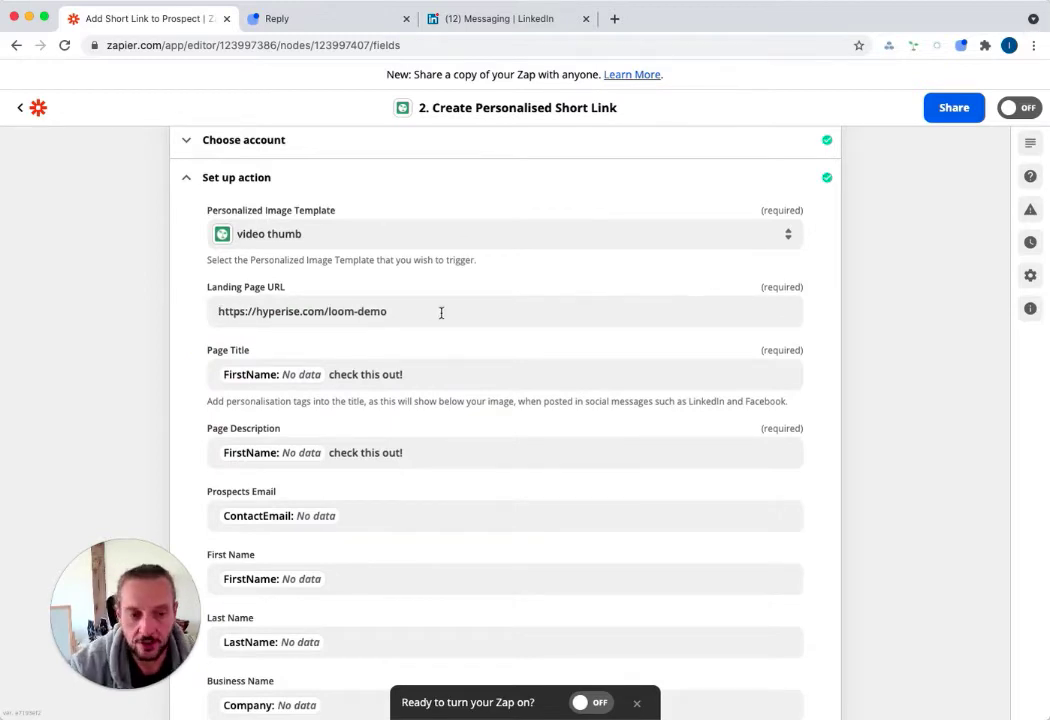
click(445, 376)
click(340, 338)
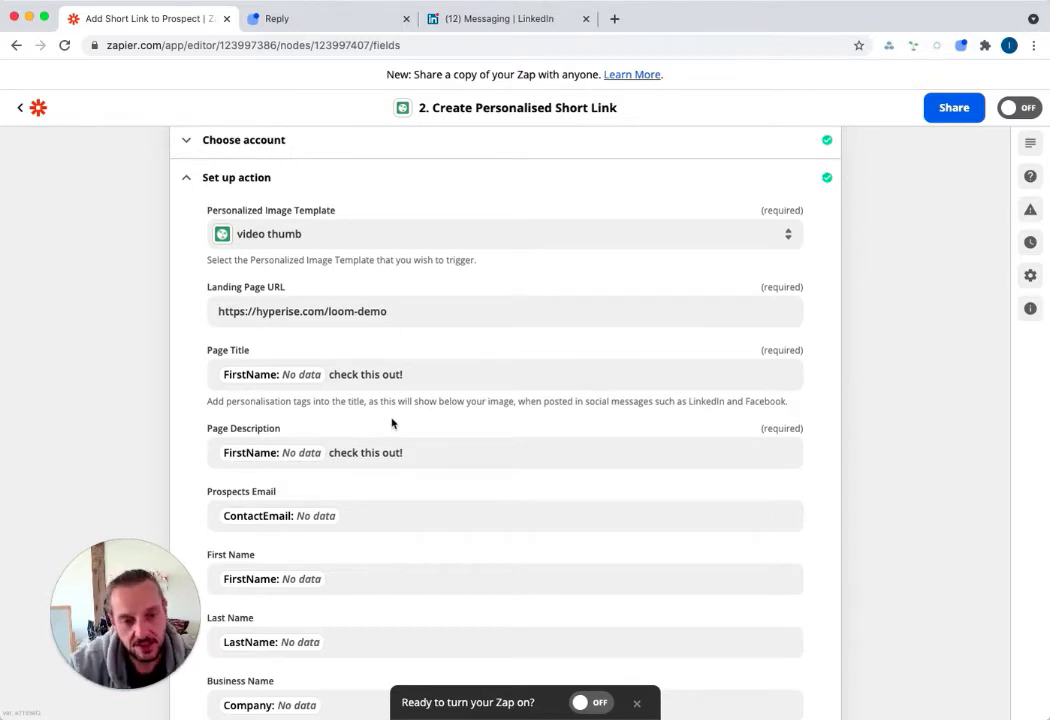
scroll(392, 423, down, 2)
scroll(392, 423, down, 3)
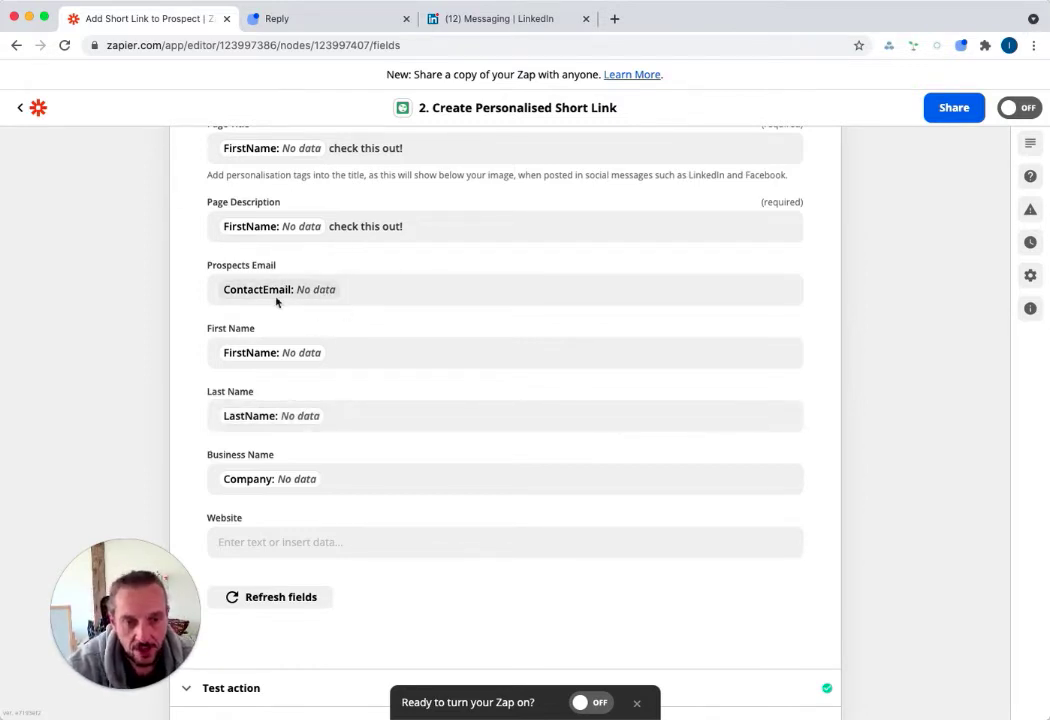
scroll(525, 429, up, 5)
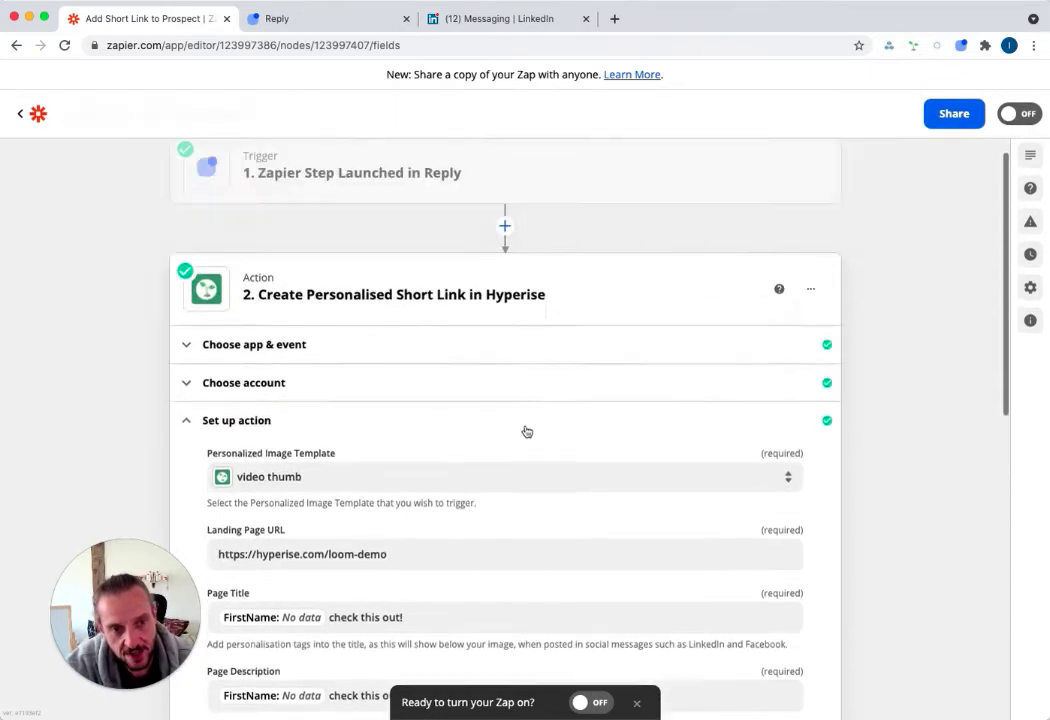
scroll(500, 276, down, 3)
scroll(497, 274, down, 4)
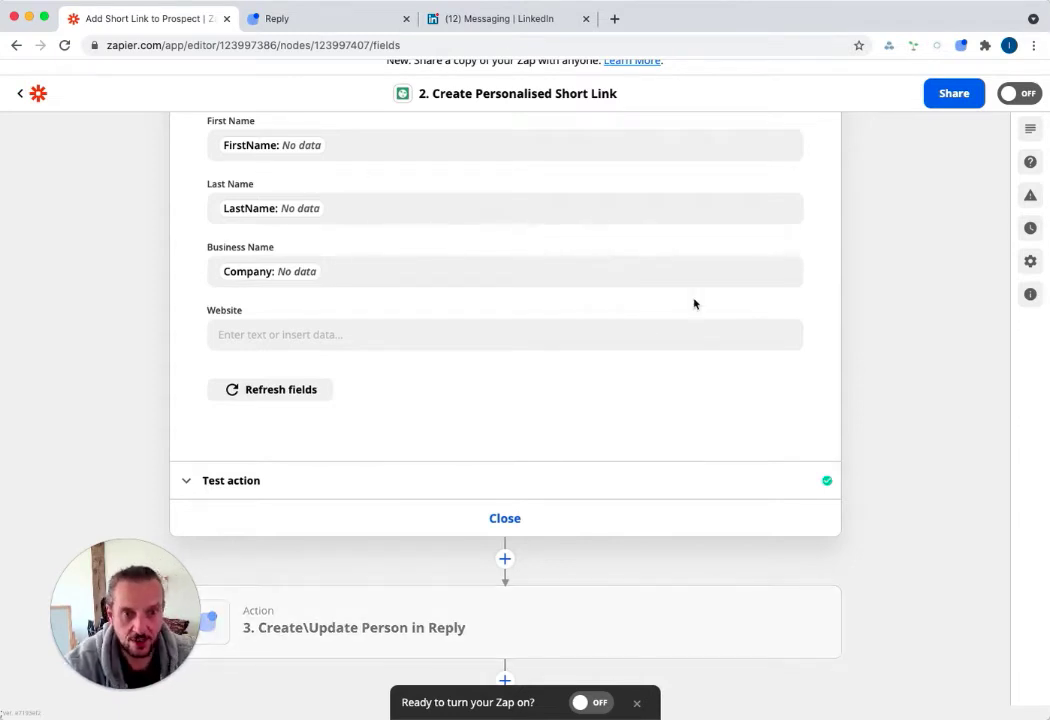
Step: View the Reply.io sequence: Day 1 email, Day 5 Zapier step, Day 7 LinkedIn connect with ShortLink
click(336, 20)
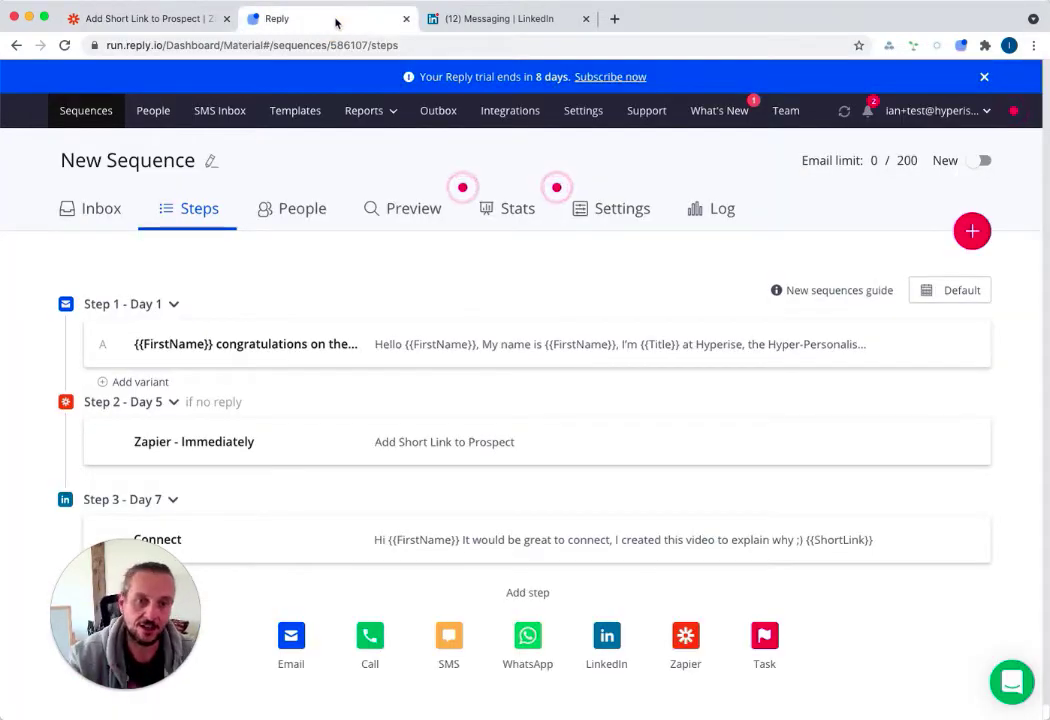
mouse_move(597, 344)
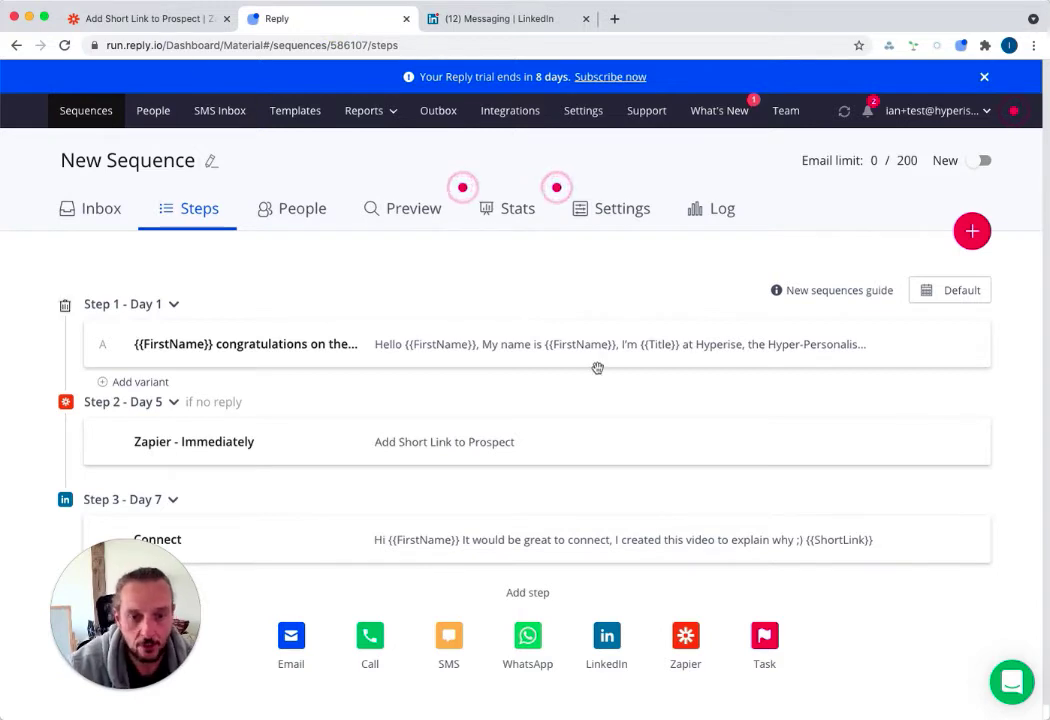
scroll(597, 368, down, 1)
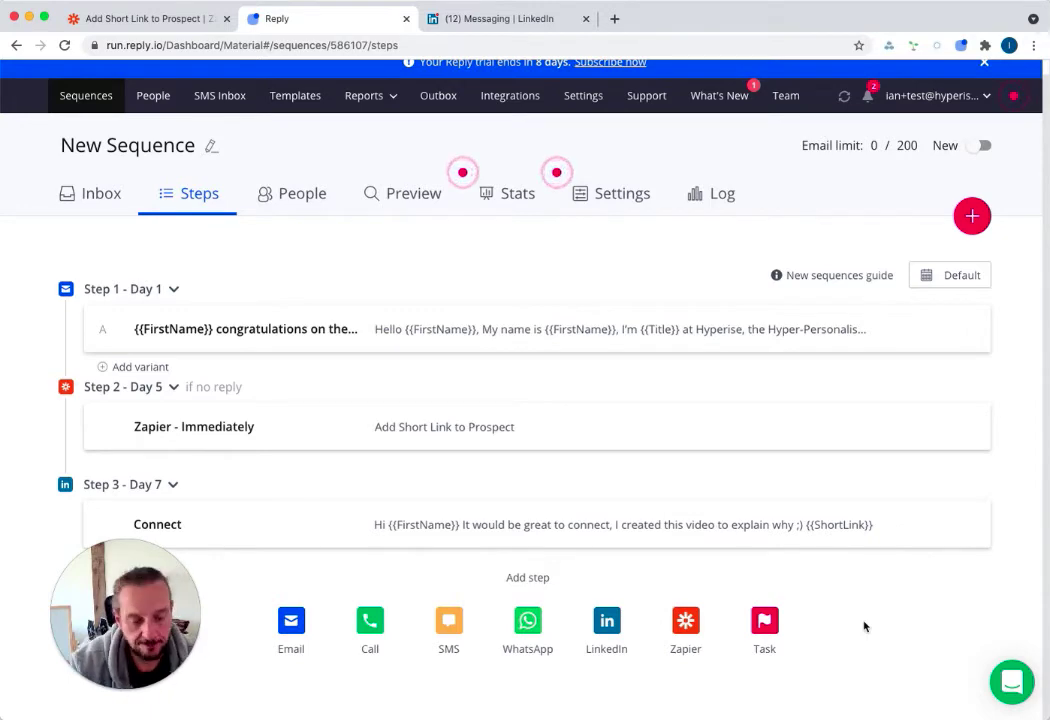
Step: Open the Hyperise link preview from the LinkedIn message thread, loading the company-personalised page
click(466, 20)
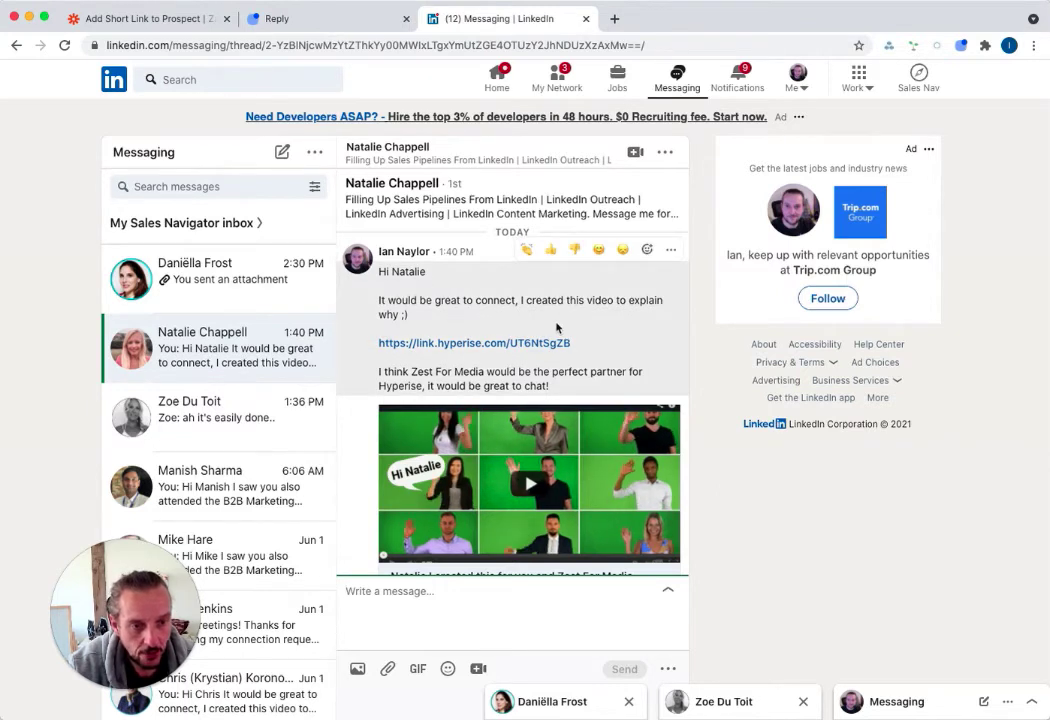
scroll(580, 492, down, 2)
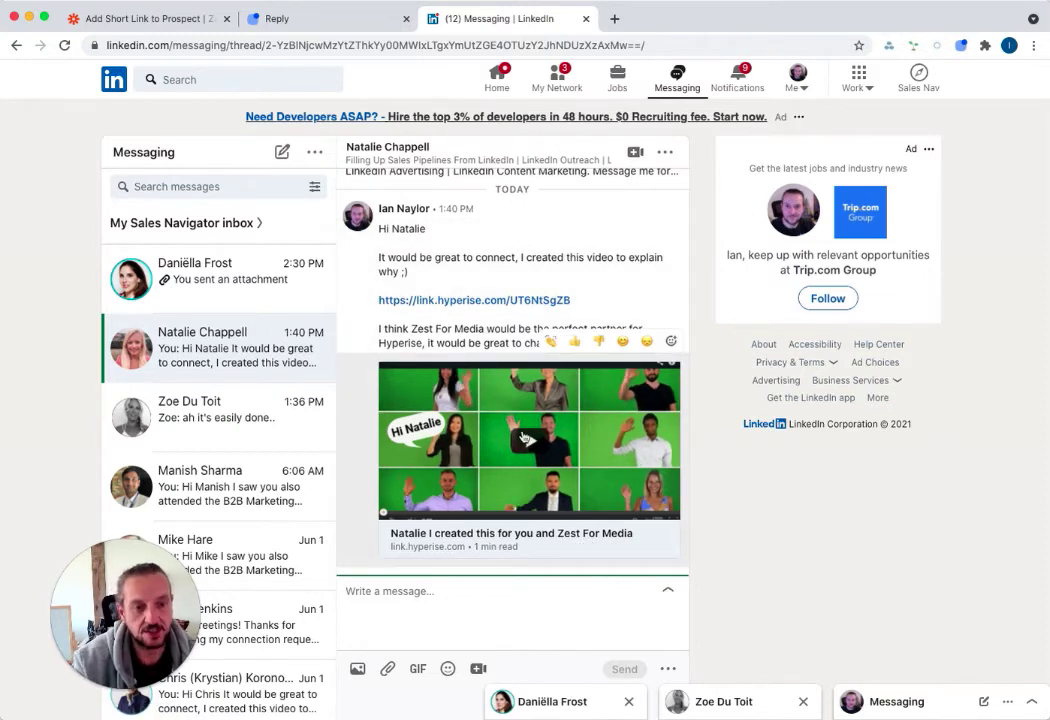
click(522, 436)
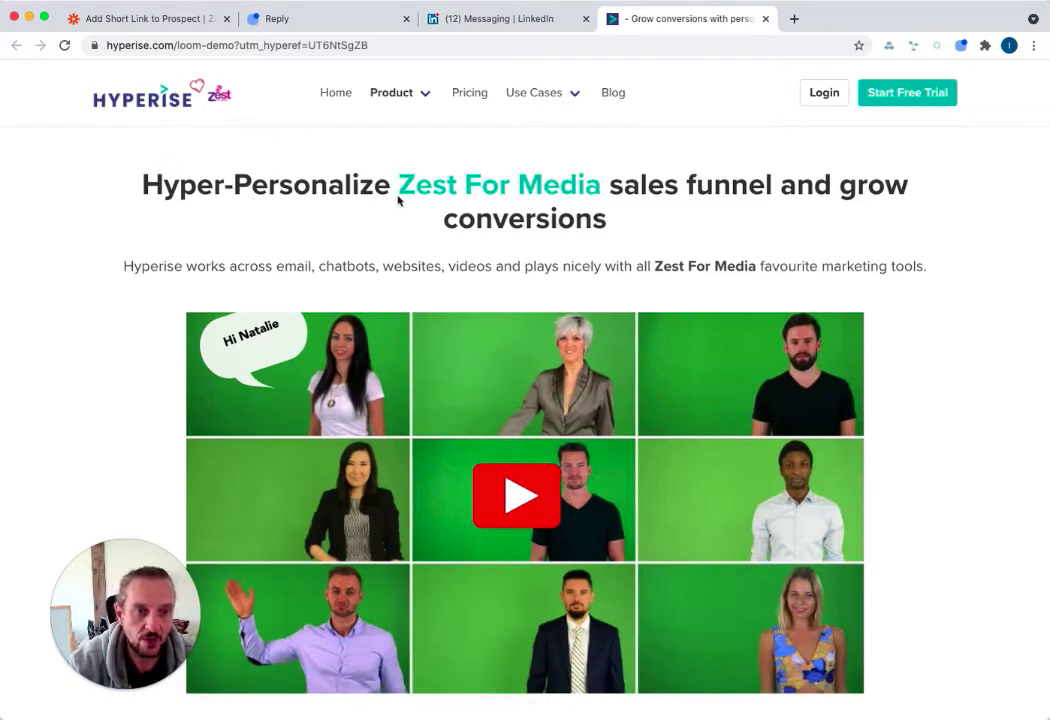
Step: Play the greeting video, then scroll down to the first-name booking calendar and back up
click(656, 433)
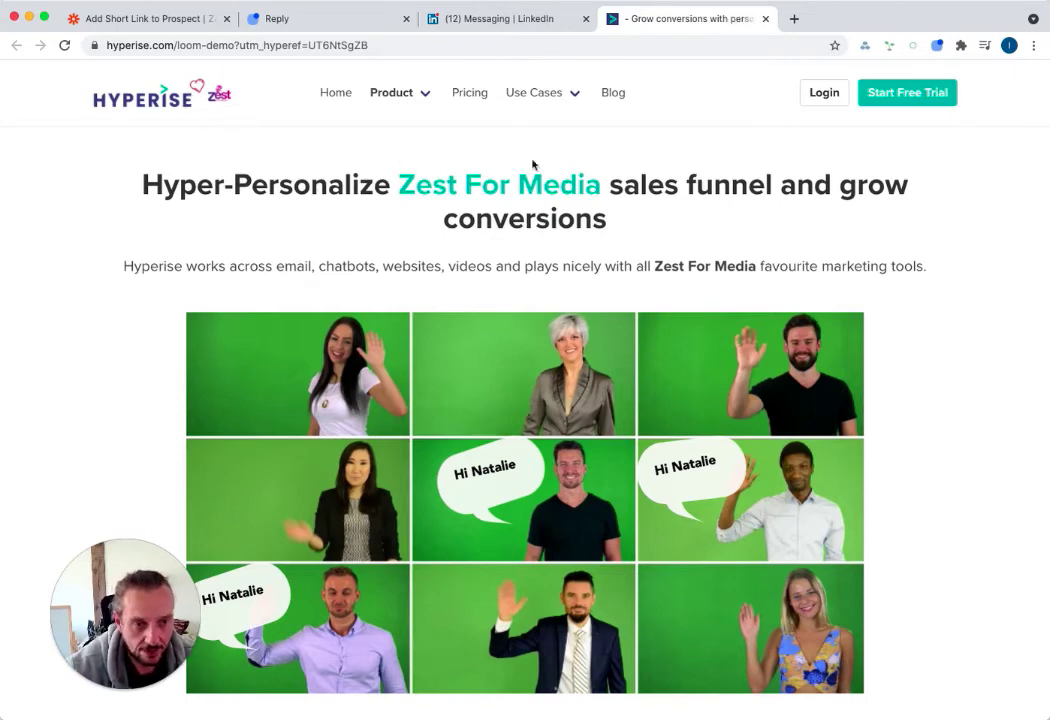
scroll(673, 302, down, 10)
scroll(673, 302, down, 3)
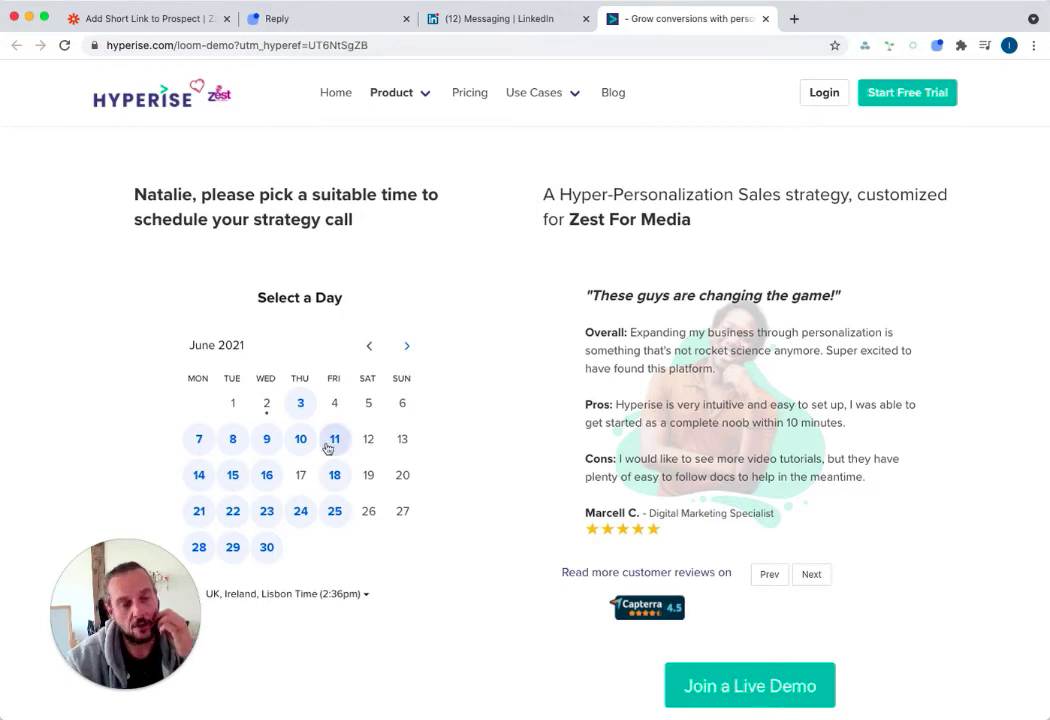
scroll(327, 448, up, 3)
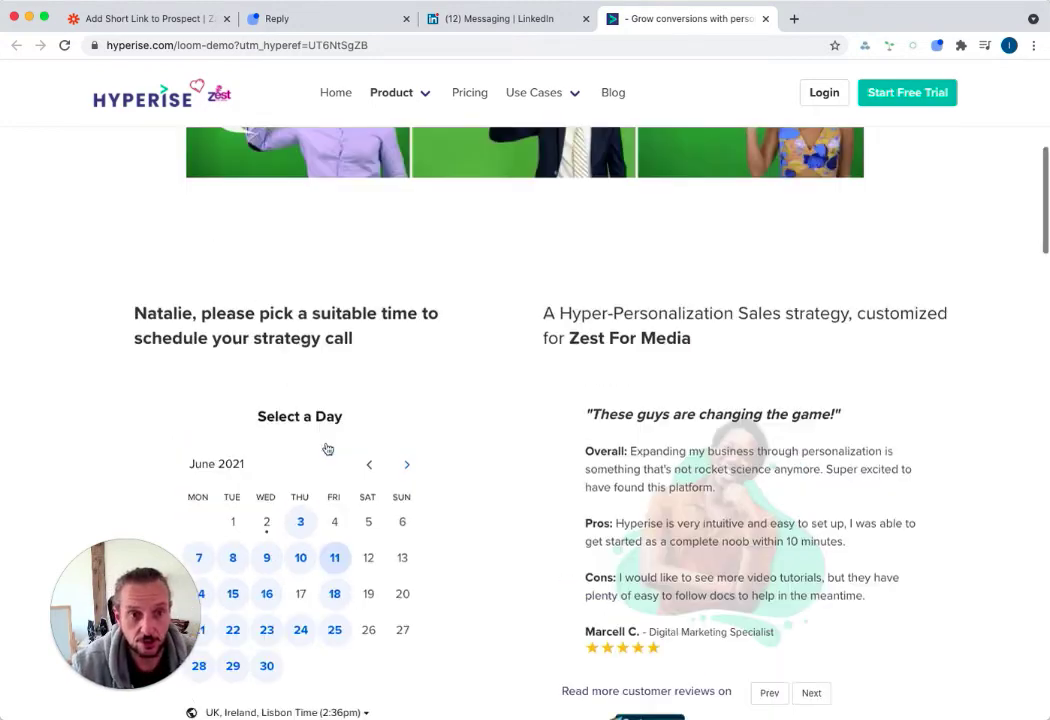
scroll(327, 448, up, 10)
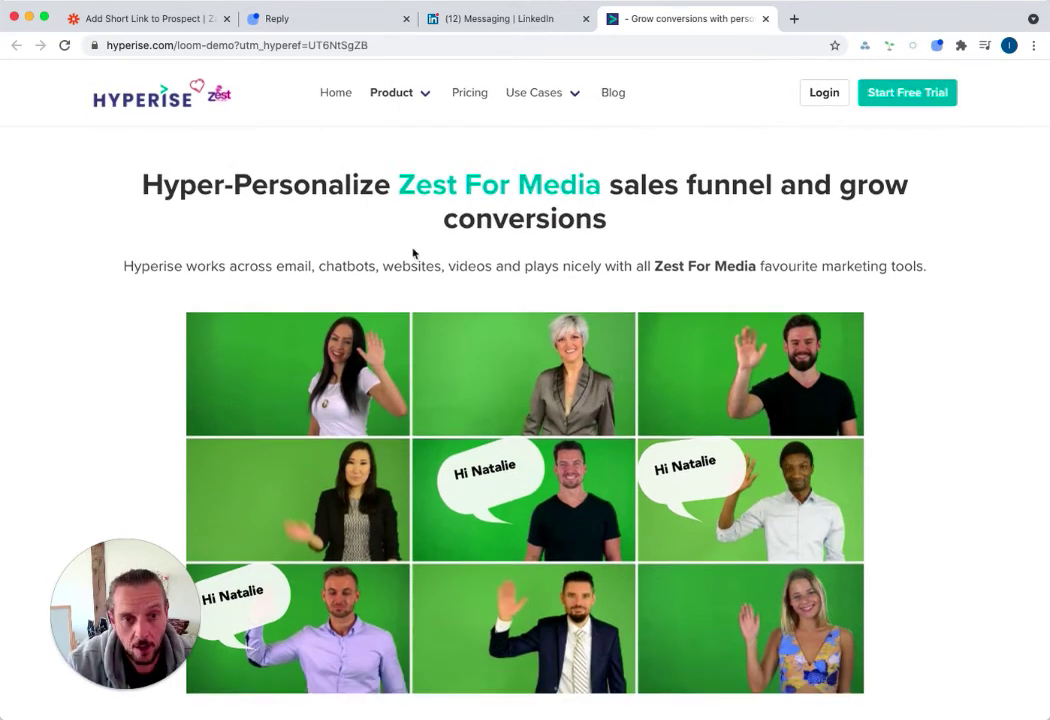
Step: Return to the Zapier editor and scroll up to the Hyperise step's video thumb template
click(171, 21)
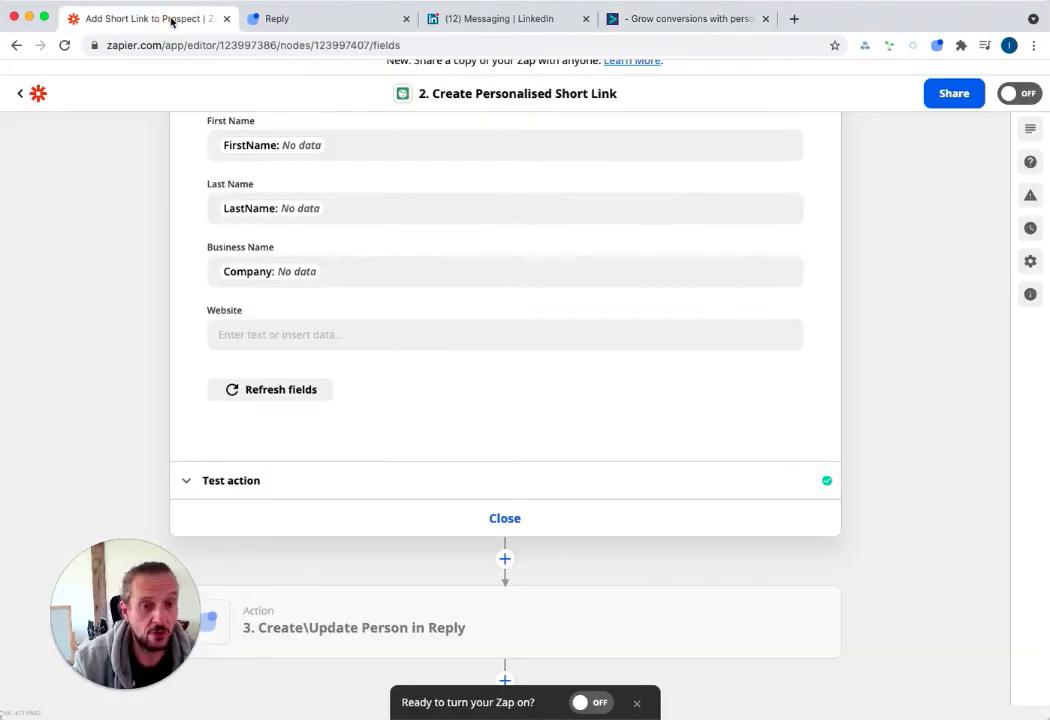
scroll(639, 312, up, 4)
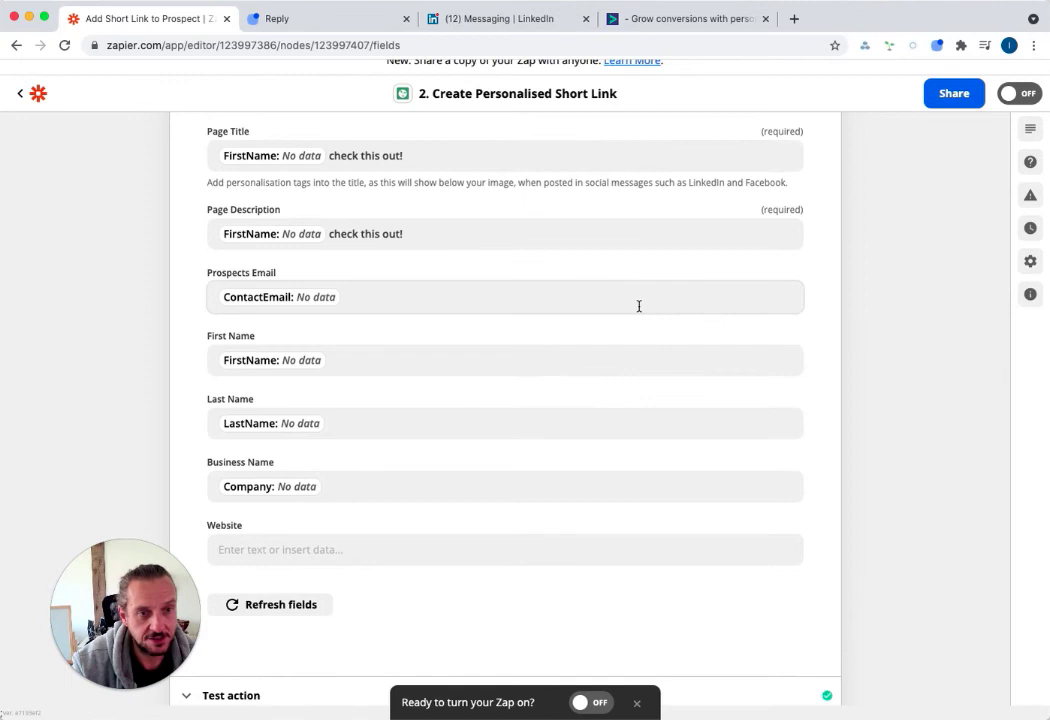
scroll(639, 308, up, 4)
scroll(638, 309, up, 2)
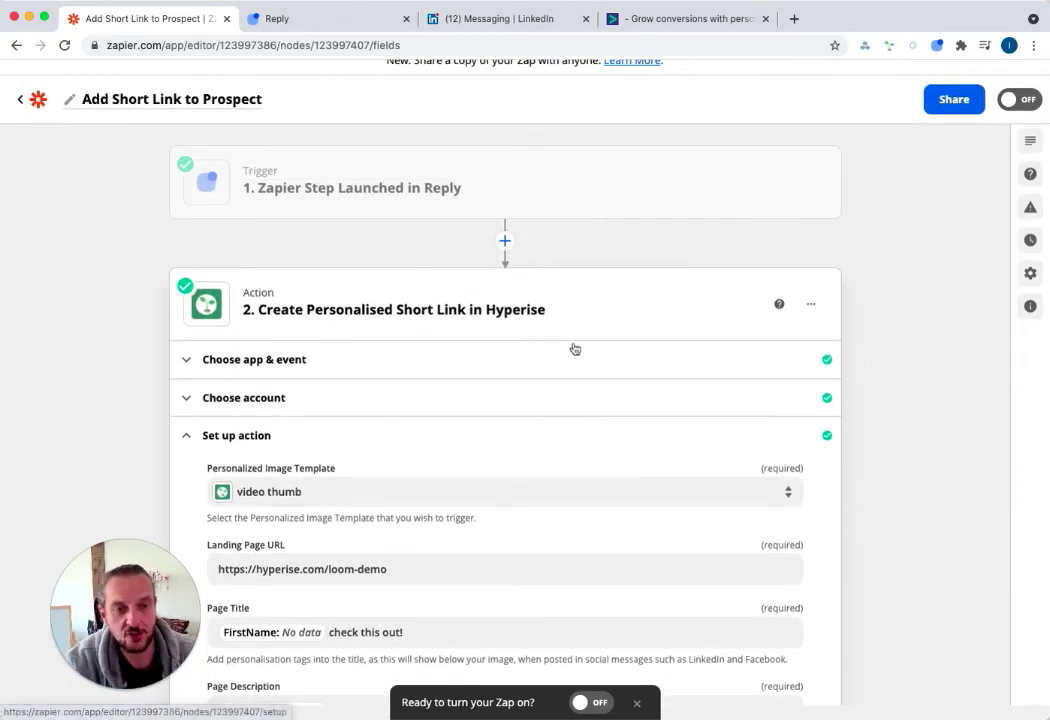